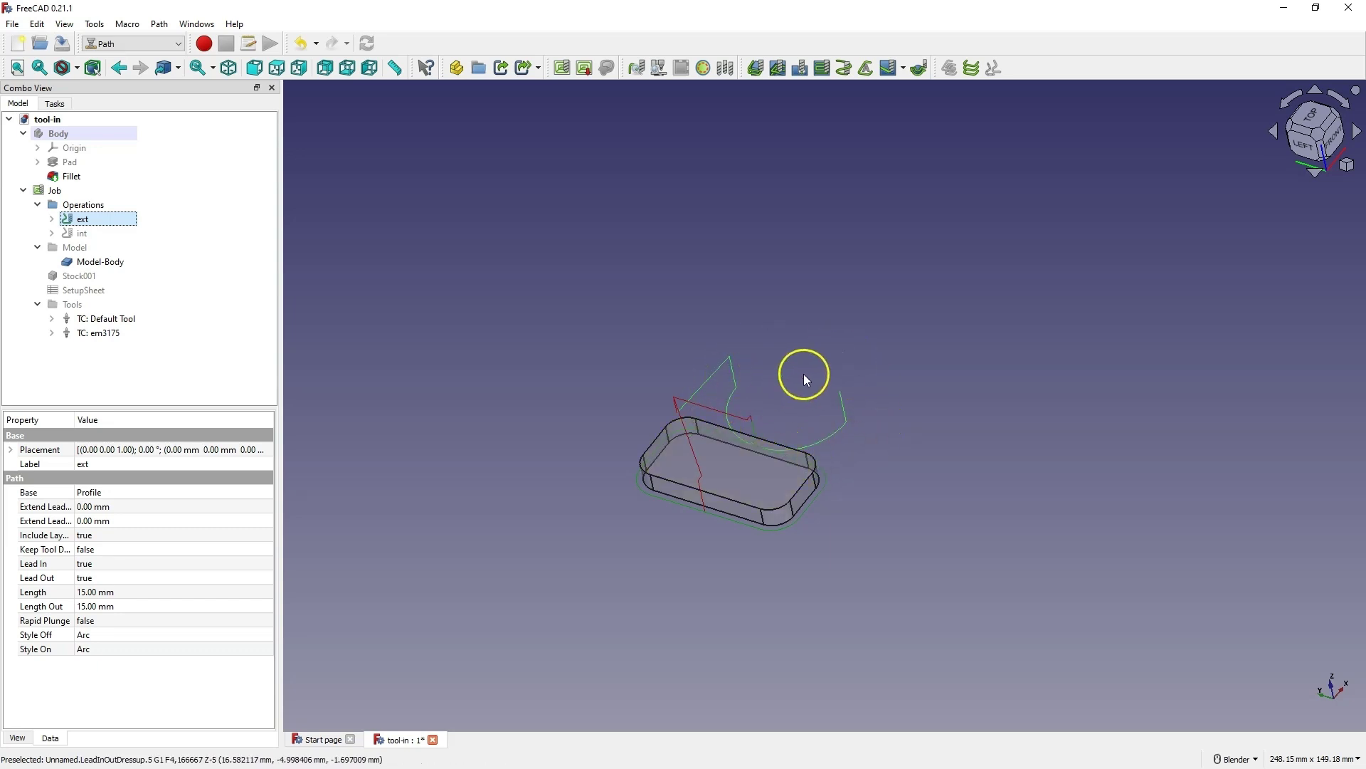
Step: Select int, then ext, to show ext's 15 mm arc lead-in and lead-out settings
{"action": "left_click", "coordinate": [83, 234]}
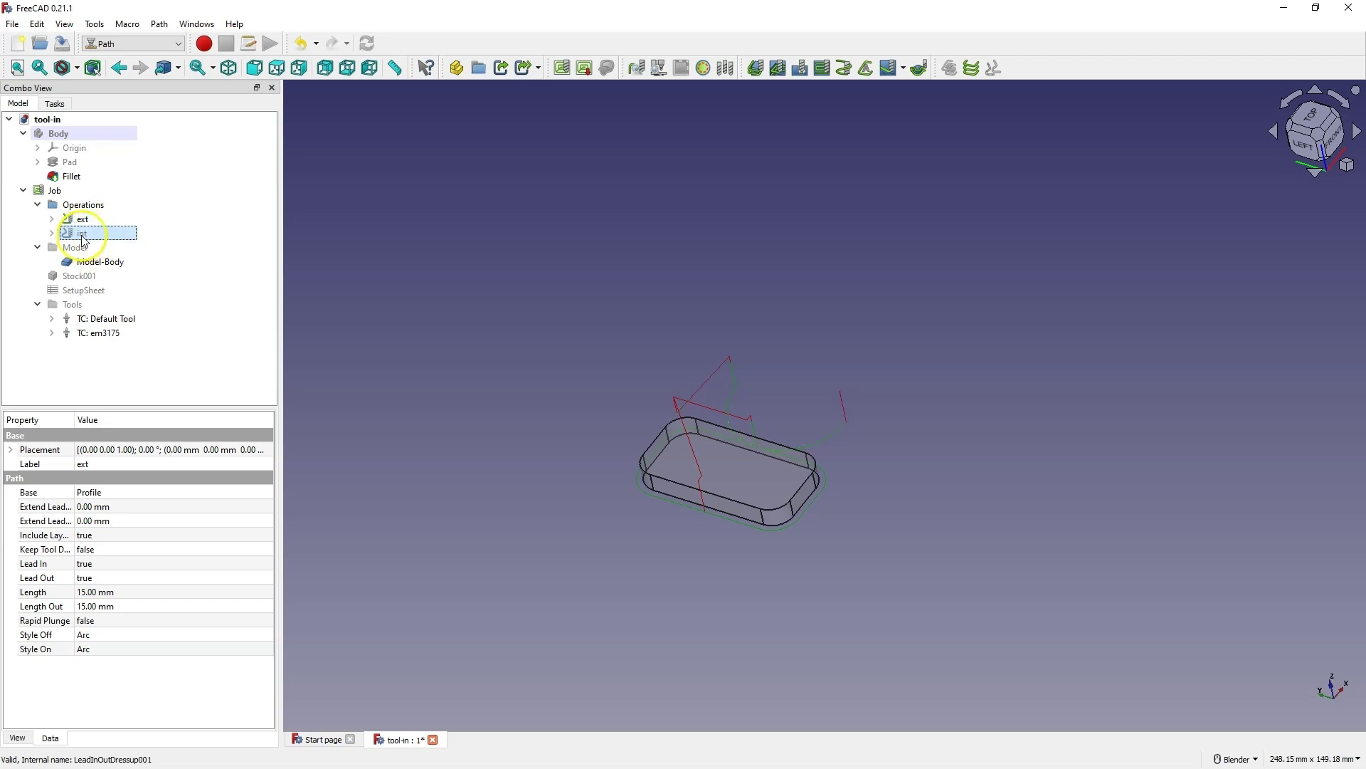
{"action": "left_click", "coordinate": [82, 219]}
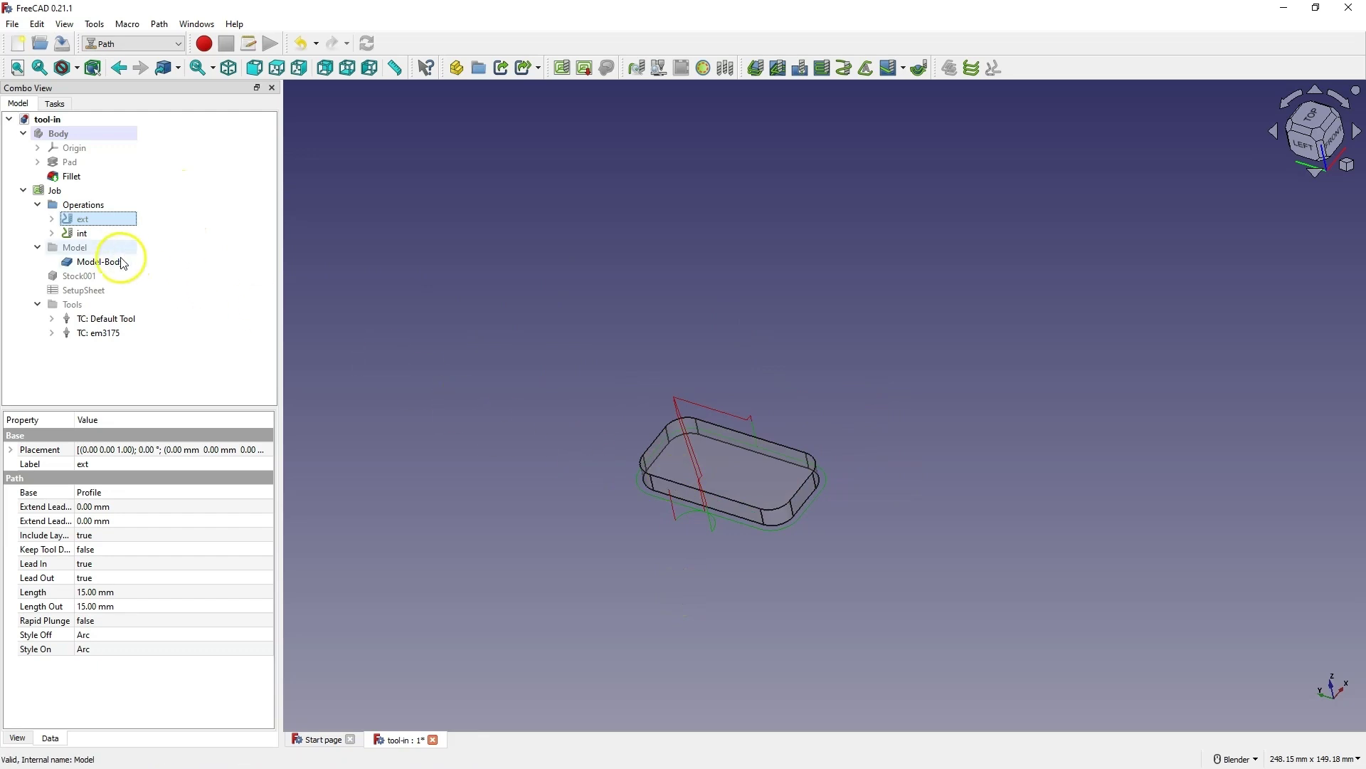
{"action": "left_click", "coordinate": [89, 221]}
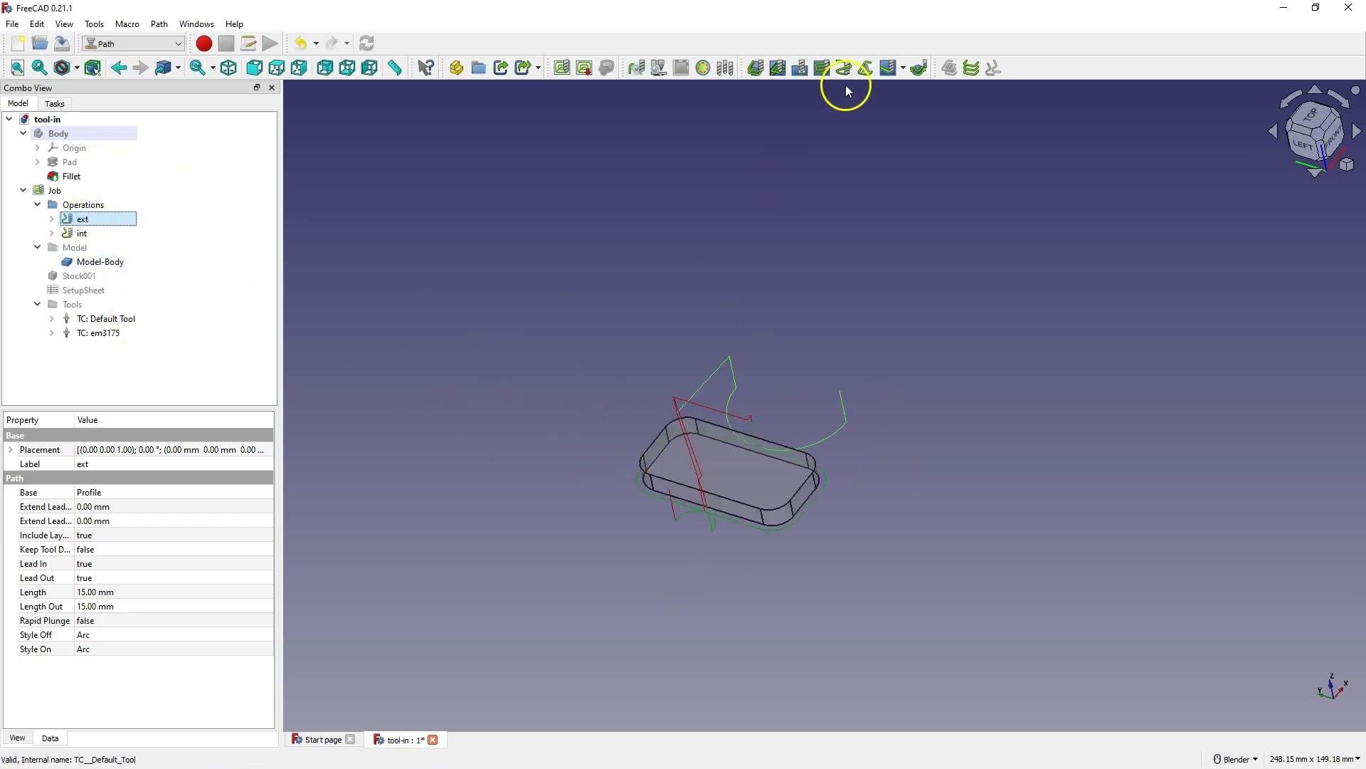
Step: Open the Path Simulator with int excluded, speed at 30 G/s, and start the ext run
{"action": "left_click", "coordinate": [636, 68]}
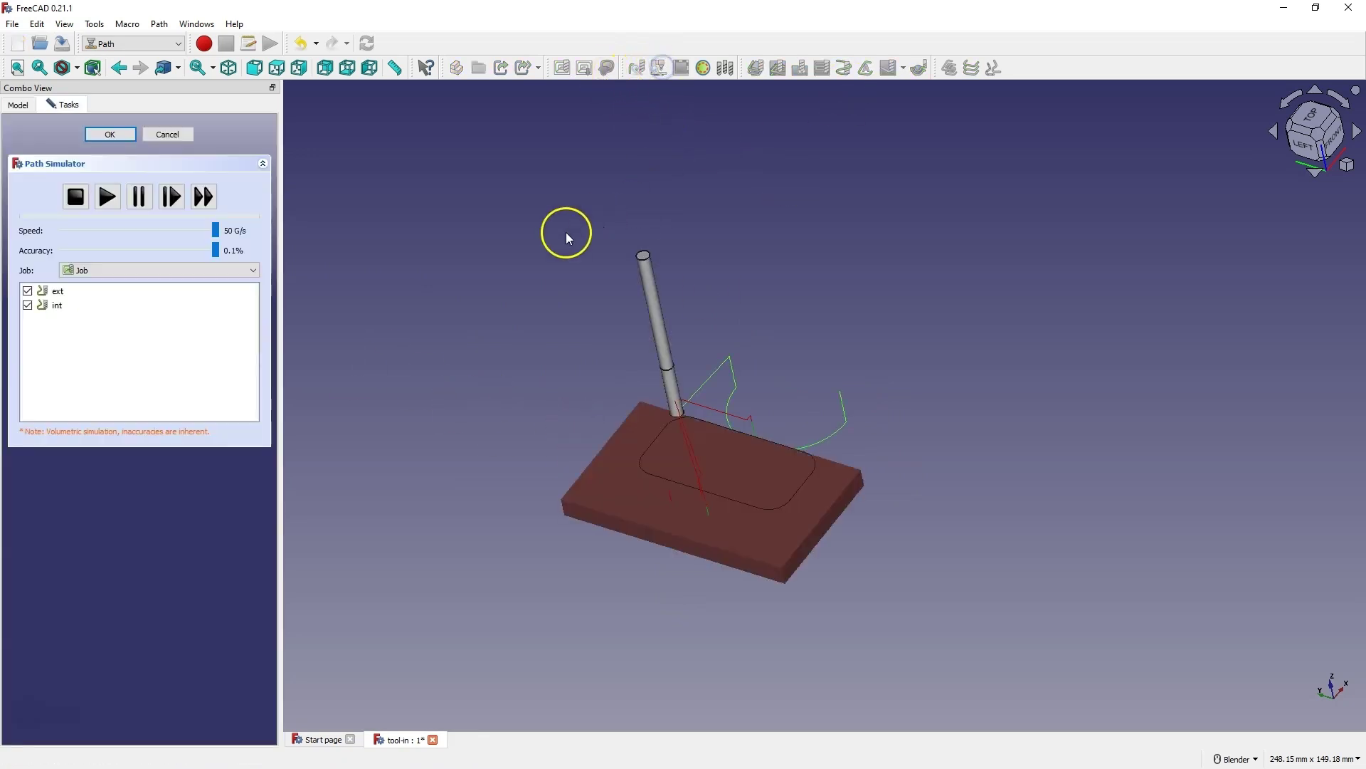
{"action": "left_click", "coordinate": [28, 306]}
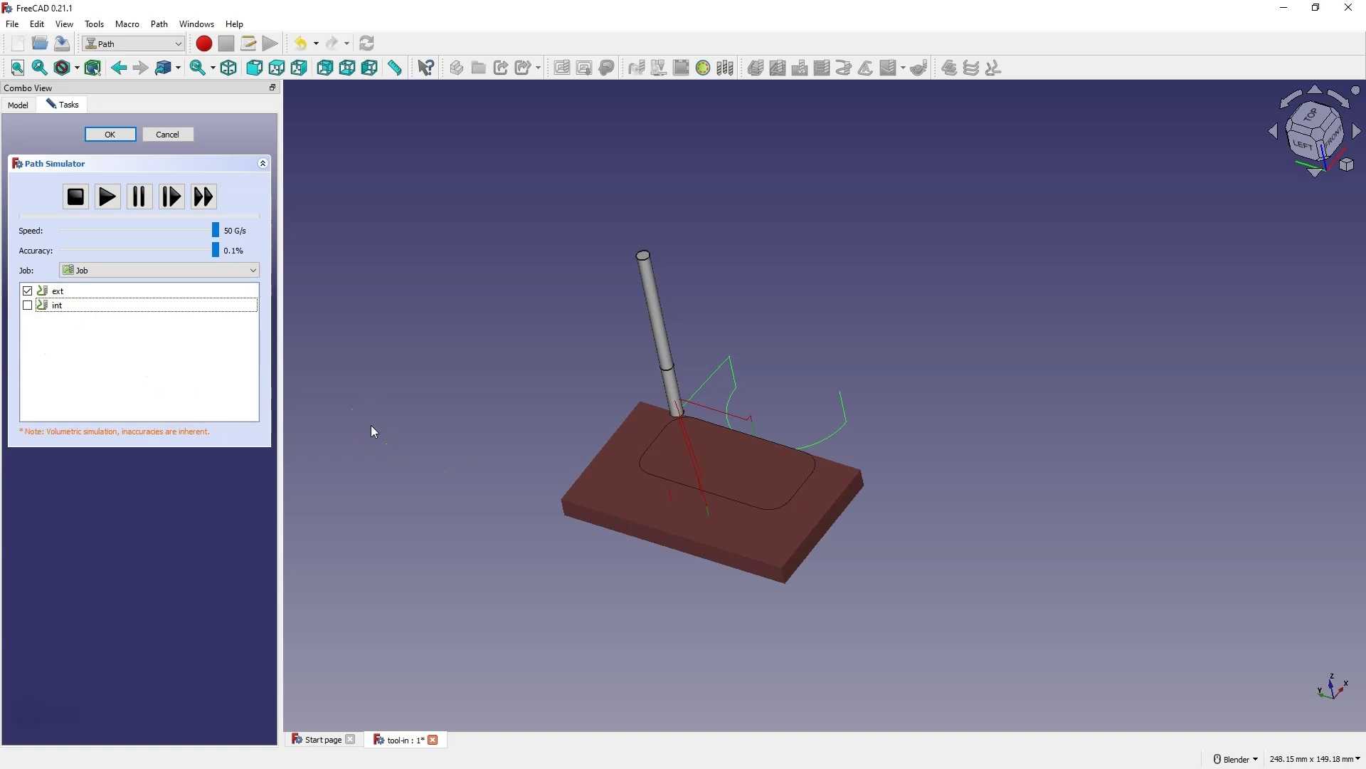
{"action": "left_click", "coordinate": [129, 230]}
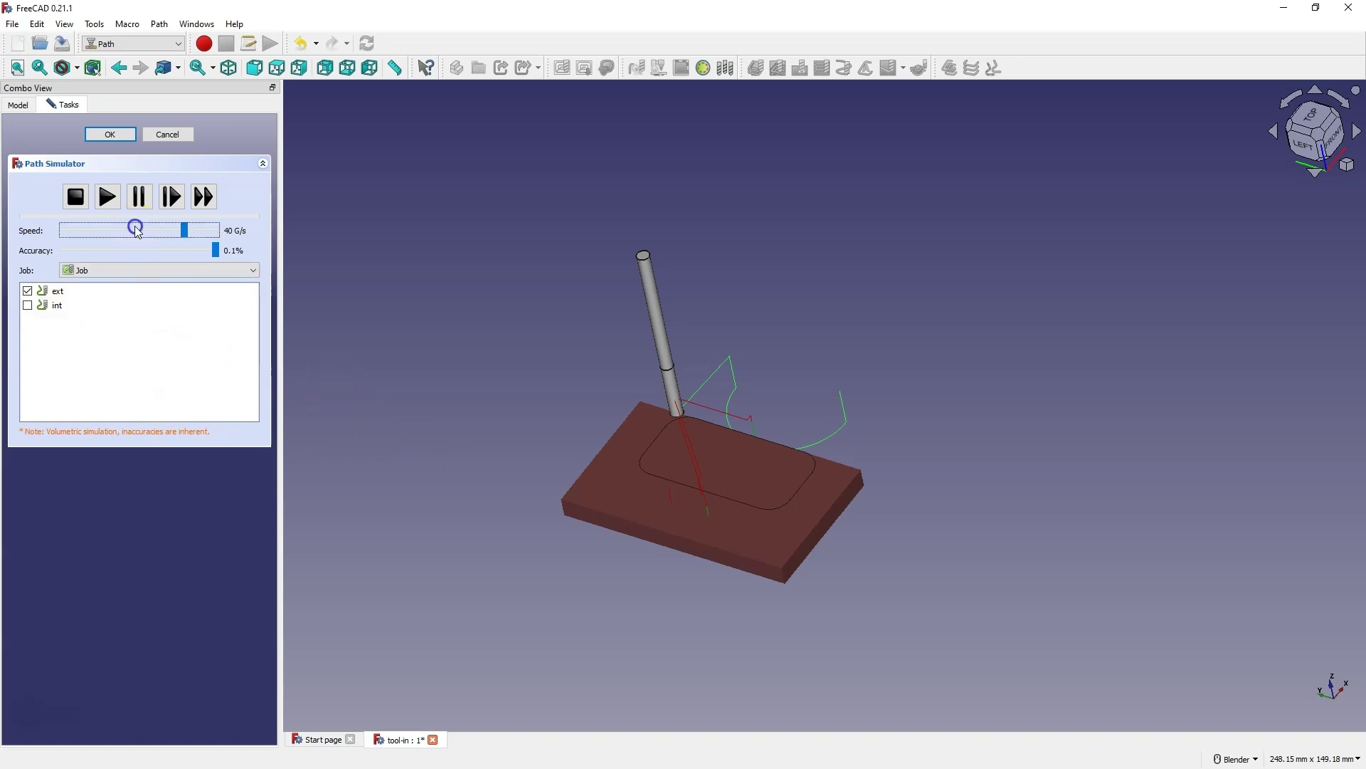
{"action": "left_click", "coordinate": [111, 231]}
{"action": "left_click", "coordinate": [108, 196]}
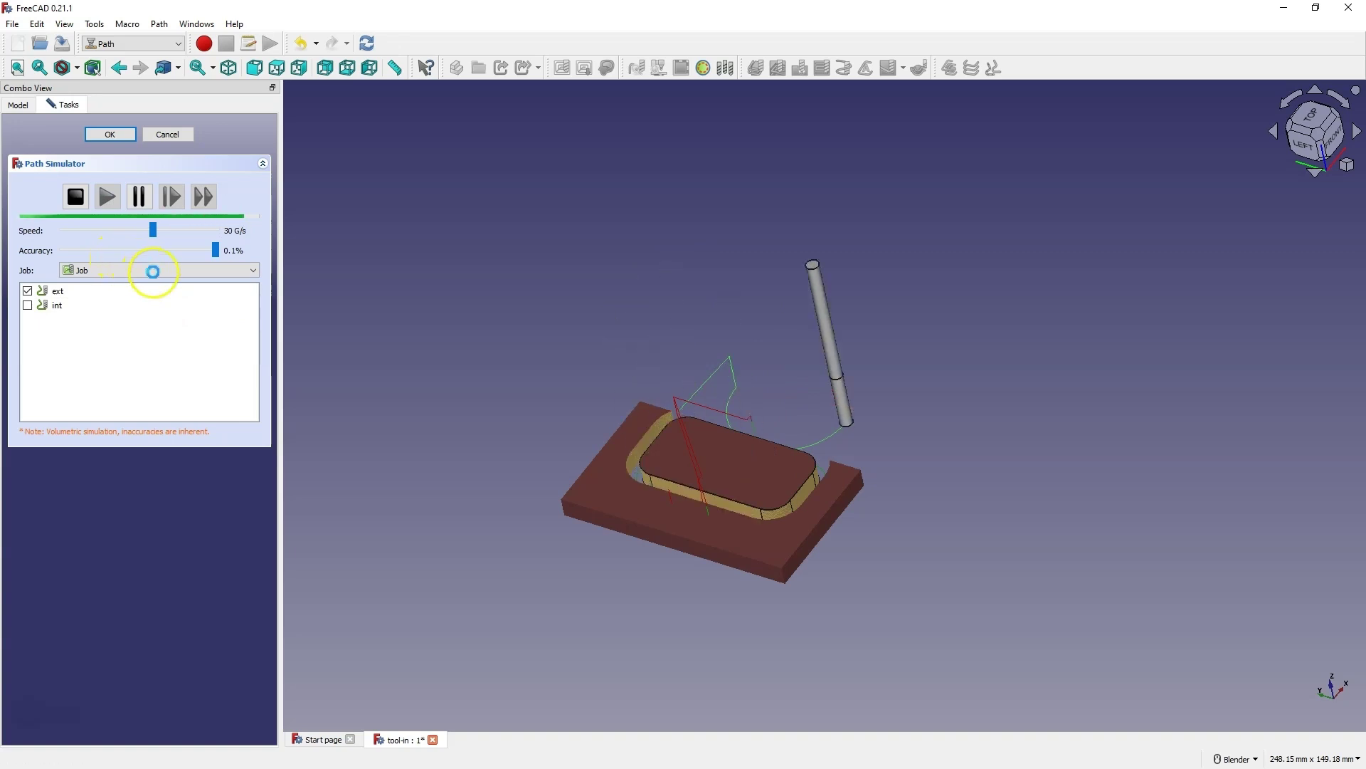
Step: Slow the simulation to 10 G/s, restart from uncut stock, and step forward once
{"action": "left_click", "coordinate": [131, 229]}
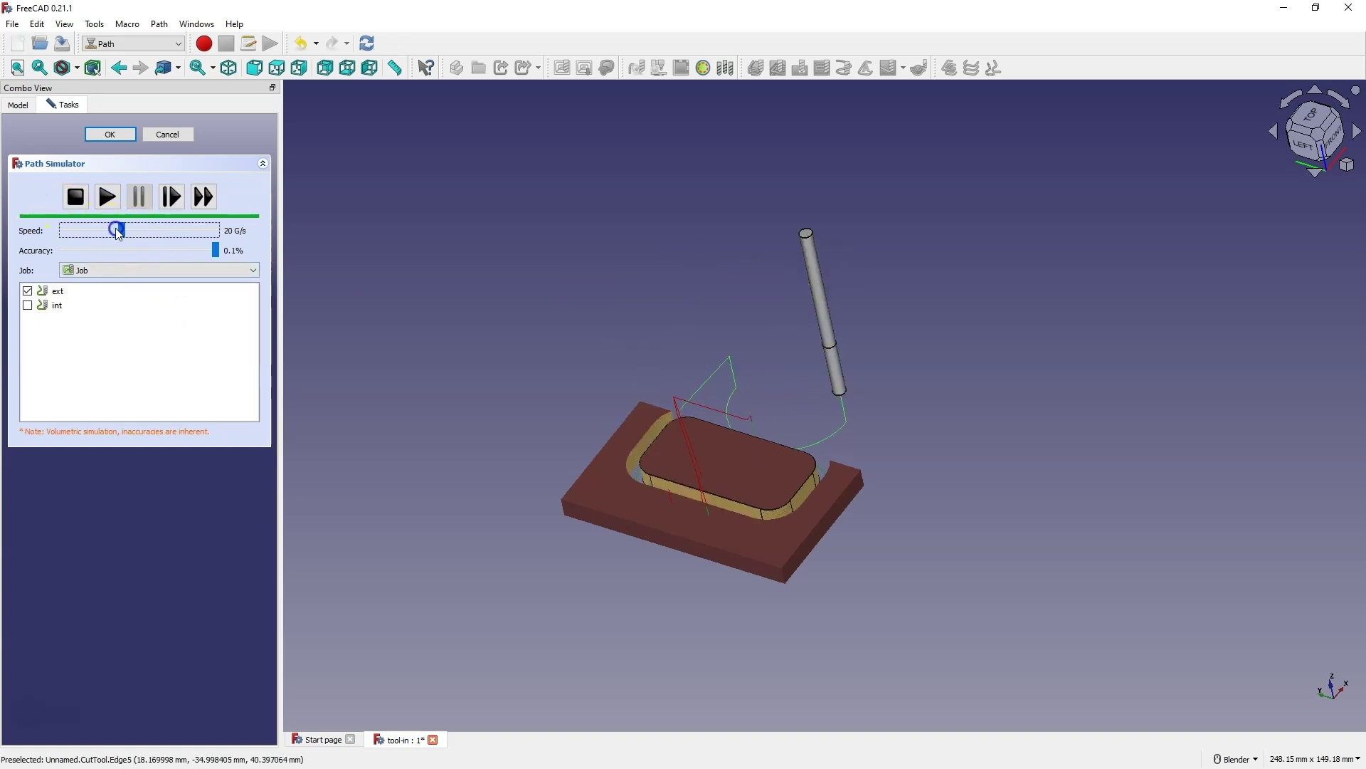
{"action": "left_click", "coordinate": [100, 229]}
{"action": "left_click", "coordinate": [108, 201]}
{"action": "left_click", "coordinate": [173, 202]}
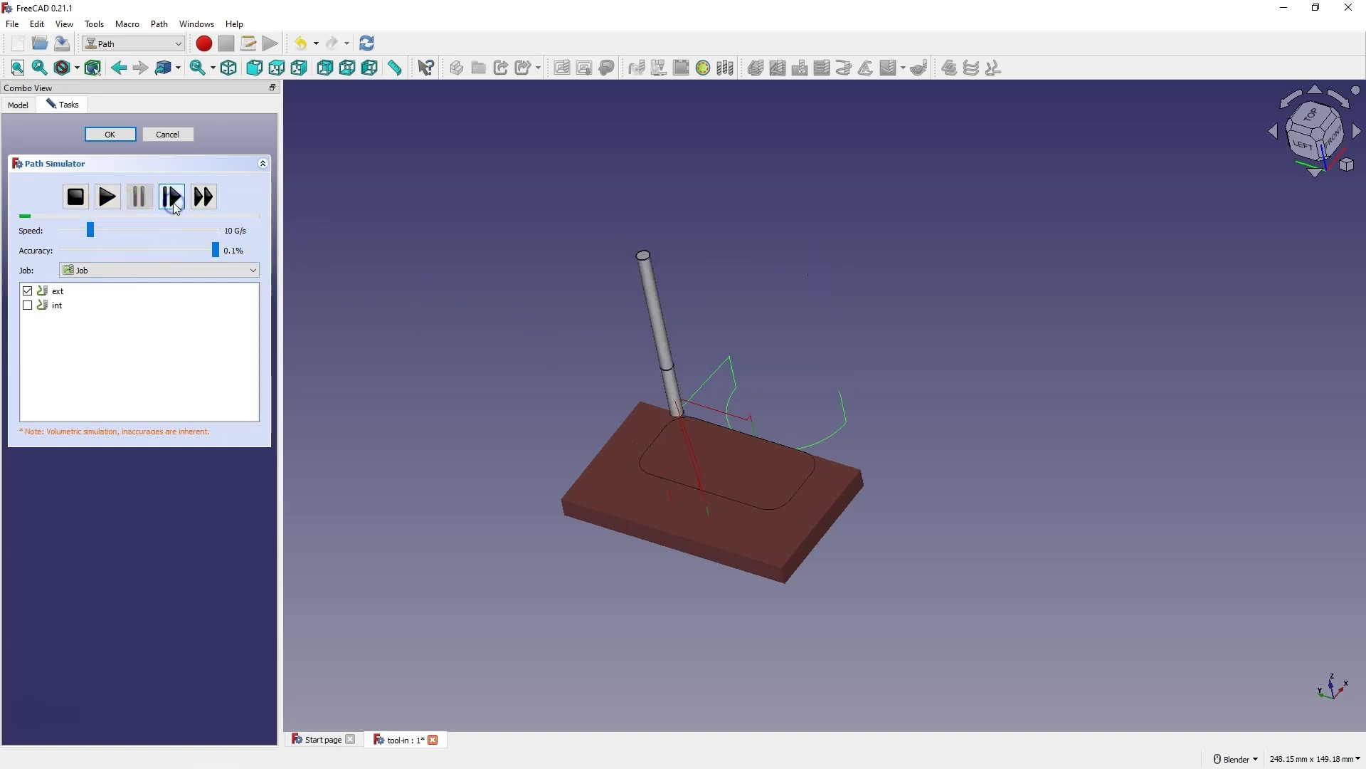
{"action": "left_click", "coordinate": [173, 198]}
Step: Step the ext simulation forward a few moves while orbiting and zooming around the stock
{"action": "left_click", "coordinate": [173, 199]}
{"action": "left_click", "coordinate": [174, 203]}
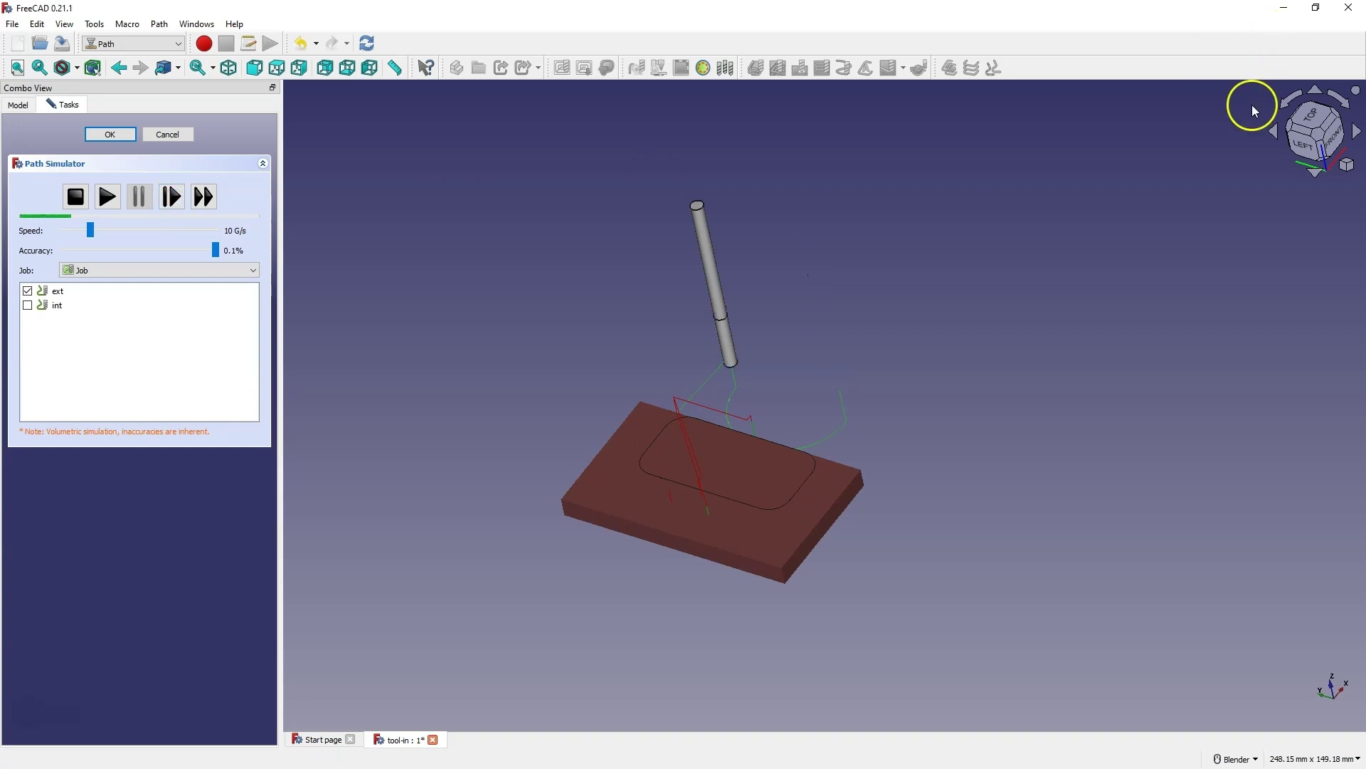
{"action": "middle_click_drag", "start_coordinate": [769, 421], "coordinate": [741, 458]}
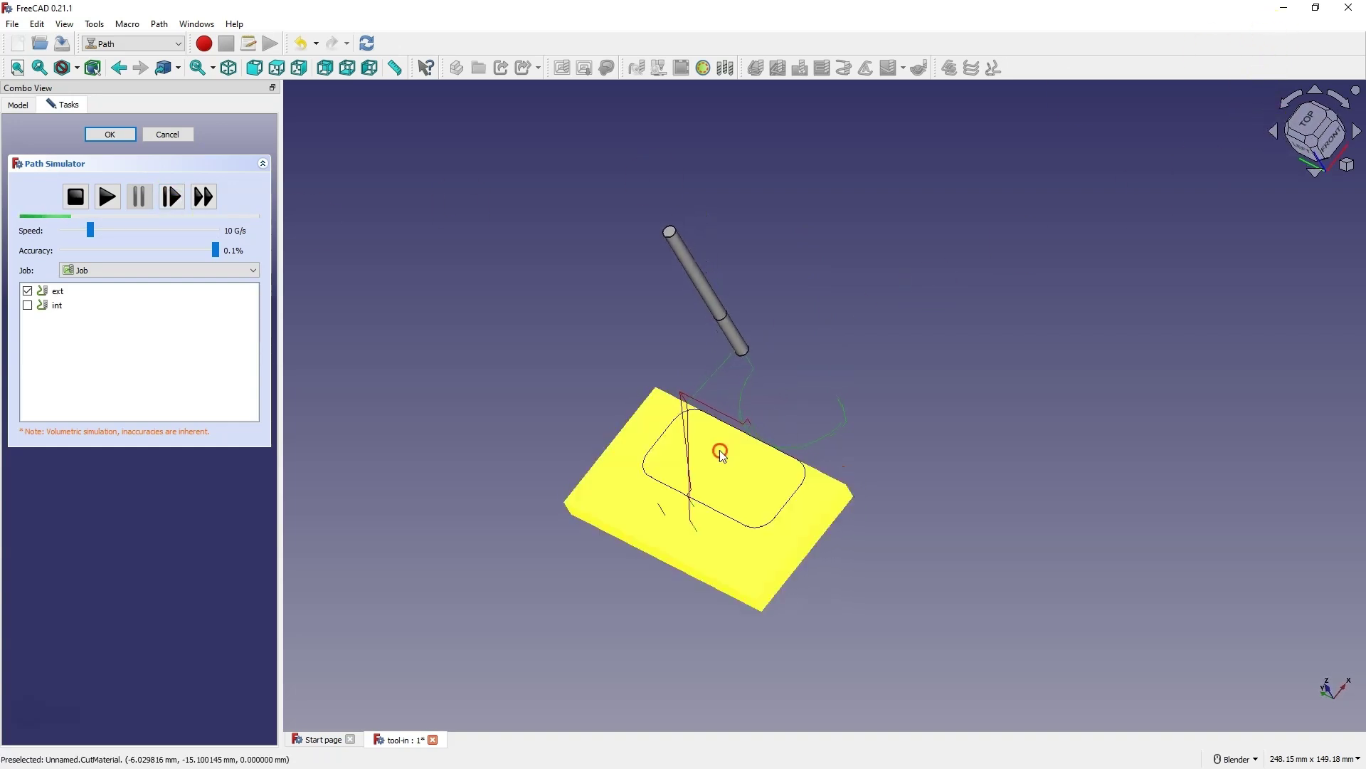
{"action": "left_click", "coordinate": [171, 198]}
{"action": "middle_click_drag", "start_coordinate": [306, 256], "coordinate": [379, 299]}
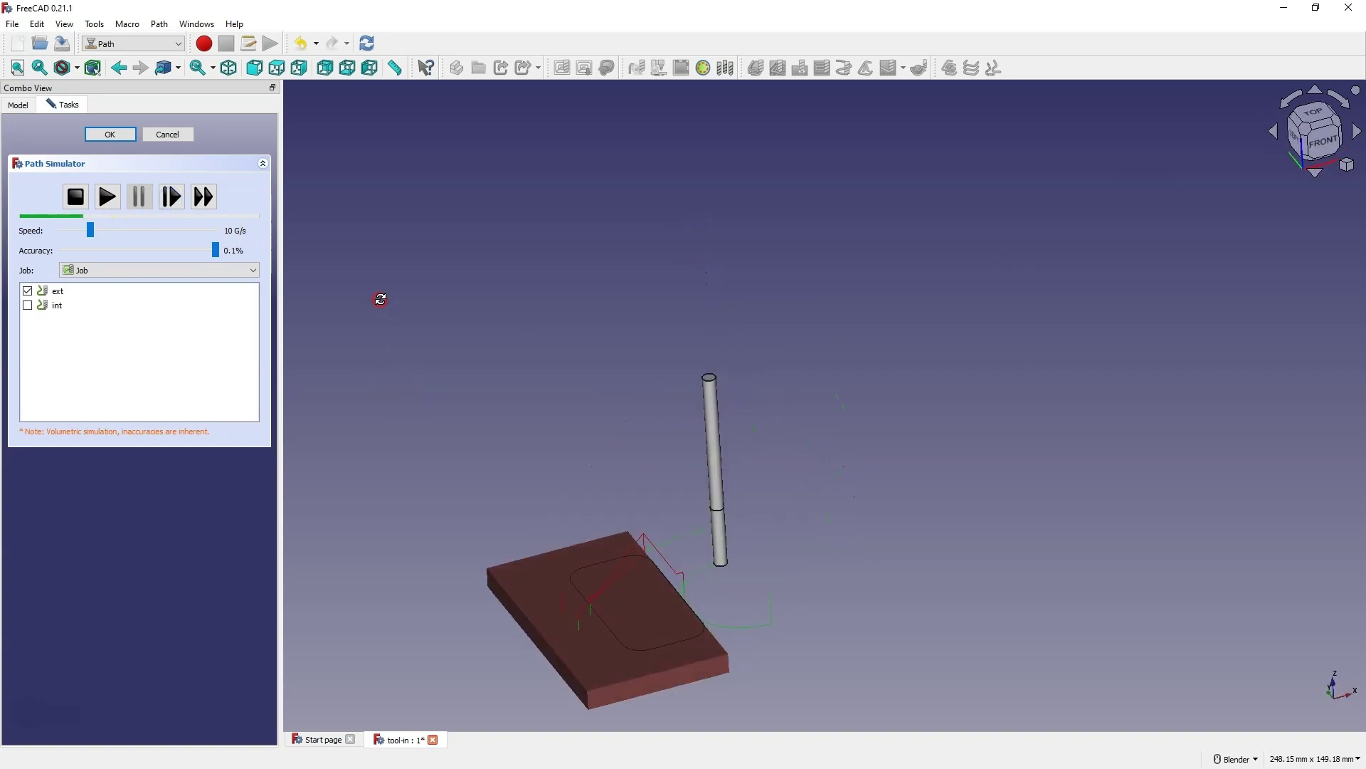
{"action": "middle_click_drag", "start_coordinate": [711, 686], "coordinate": [741, 442]}
{"action": "scroll", "coordinate": [737, 445], "scroll_direction": "up", "scroll_amount": 5}
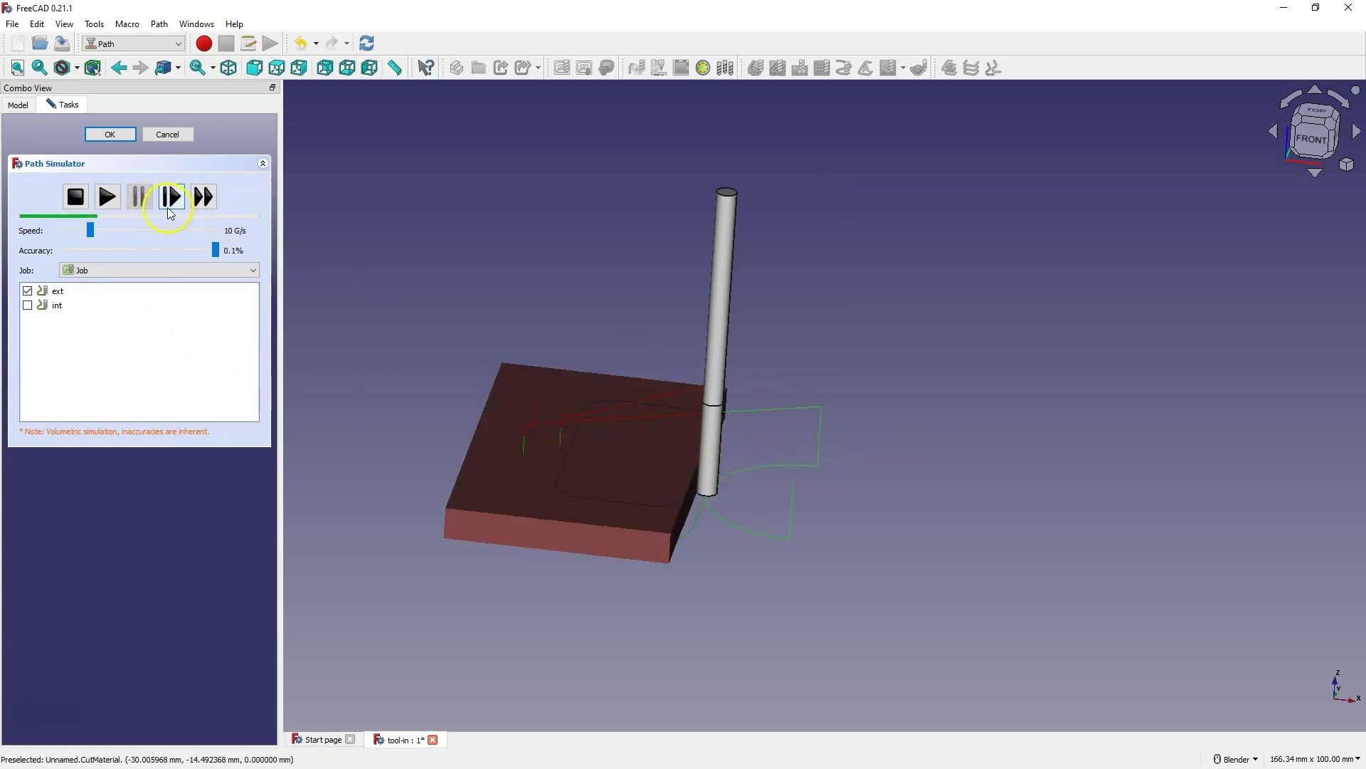
Step: Play the remaining ext profile cut around the part to completion
{"action": "left_click", "coordinate": [110, 198]}
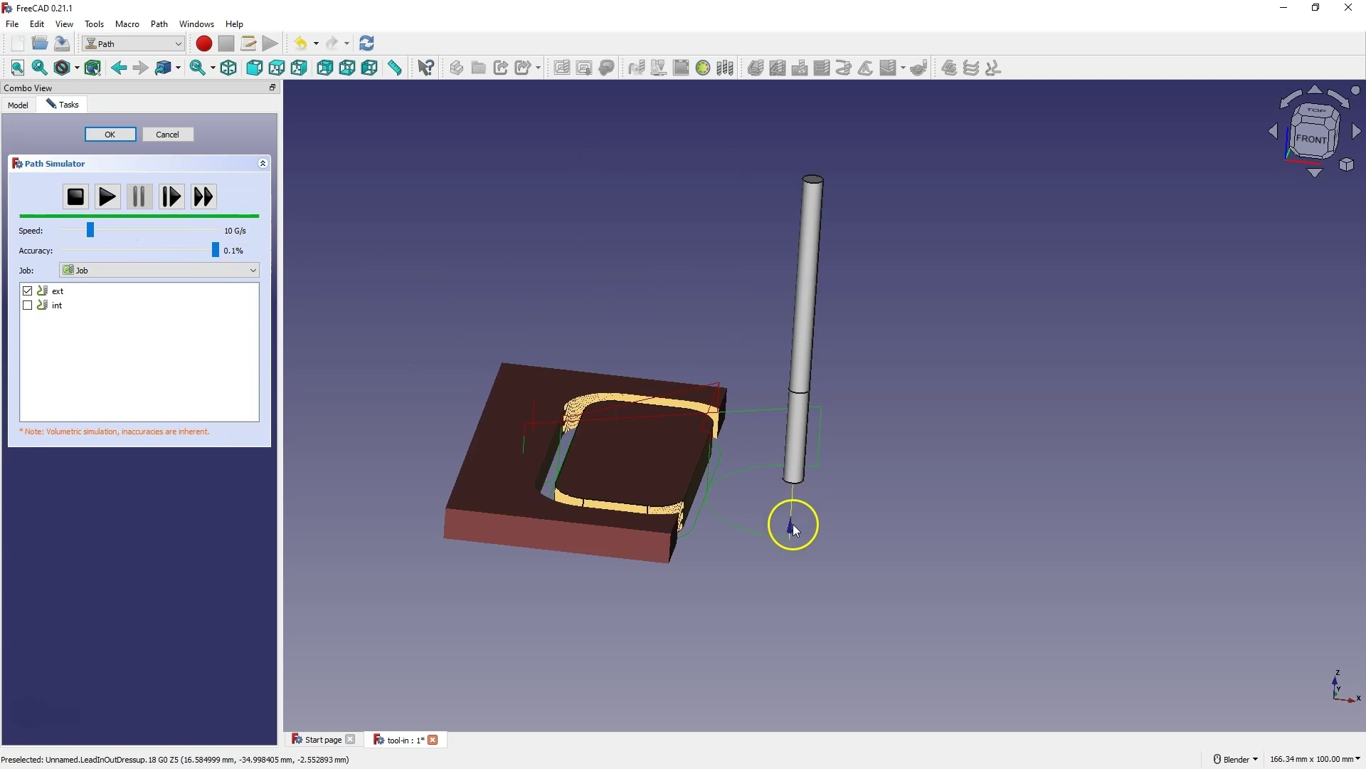
{"action": "scroll", "coordinate": [942, 369], "scroll_direction": "down", "scroll_amount": 3}
{"action": "scroll", "coordinate": [652, 363], "scroll_direction": "up", "scroll_amount": 2}
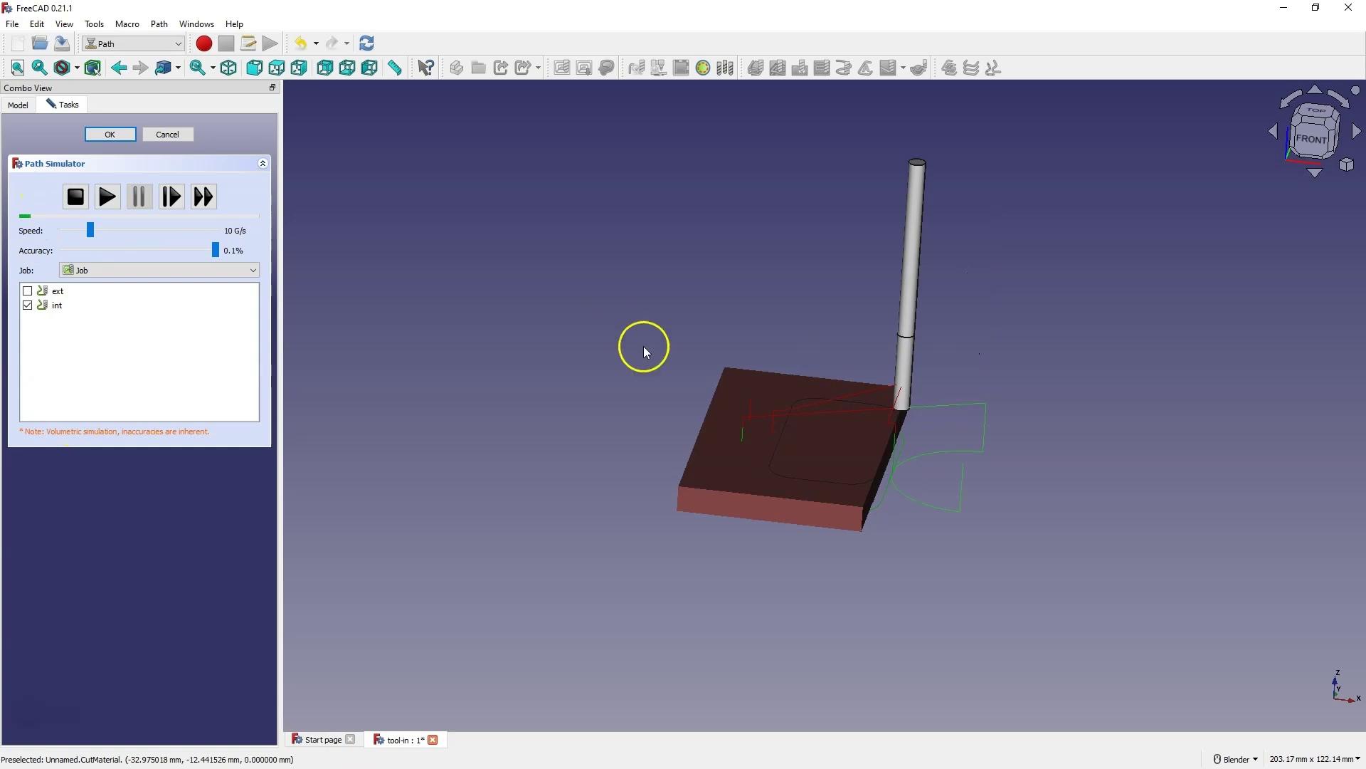
Step: Step the int simulation forward until its arc lead-in begins cutting the stock
{"action": "left_click", "coordinate": [822, 468]}
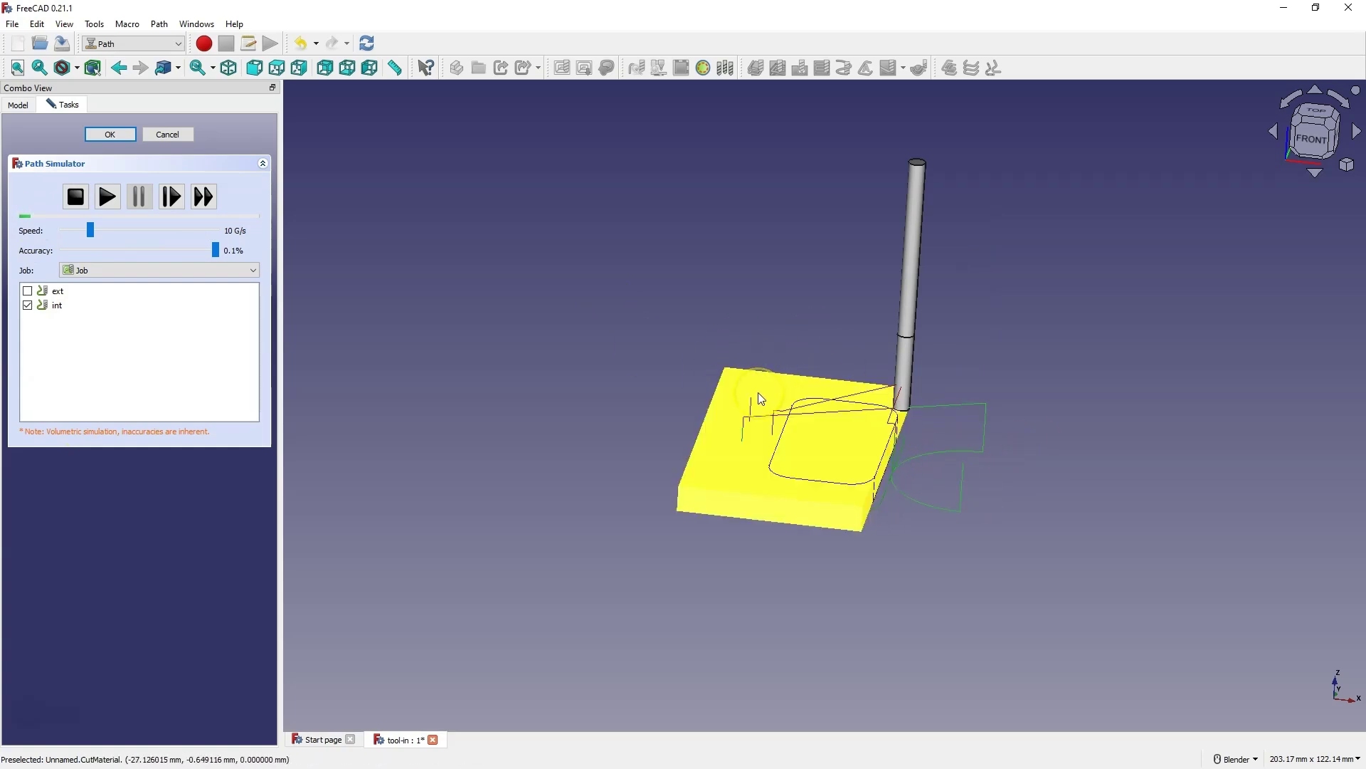
{"action": "left_click", "coordinate": [420, 364]}
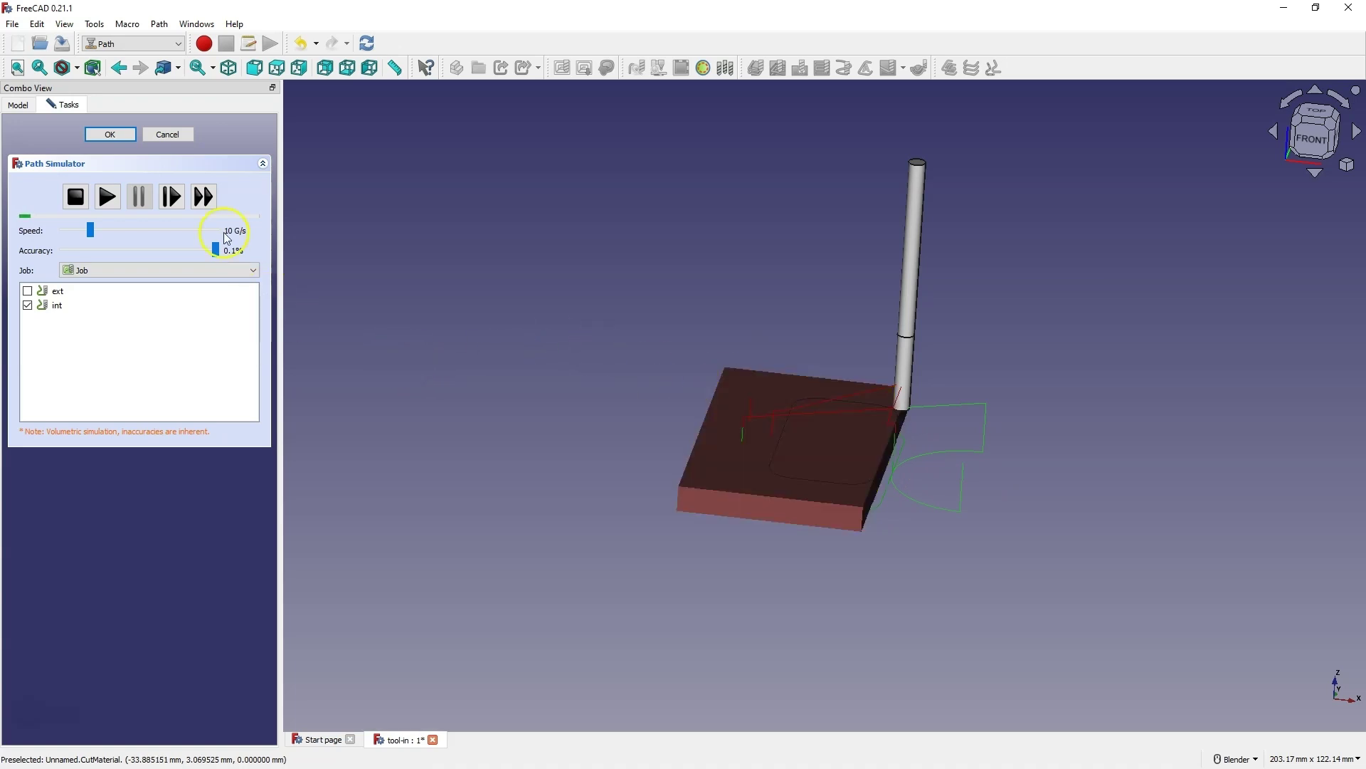
{"action": "left_click", "coordinate": [171, 197]}
{"action": "left_click", "coordinate": [169, 198]}
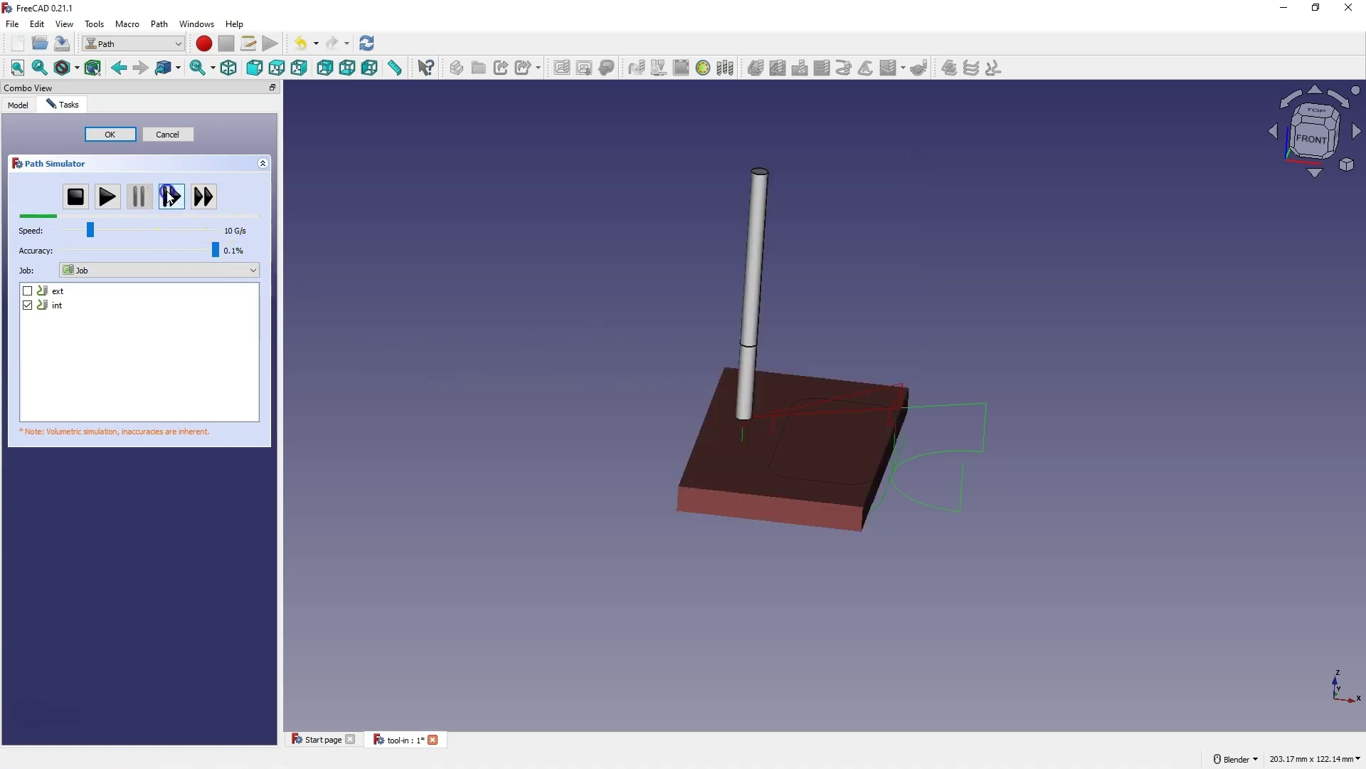
{"action": "middle_click_drag", "start_coordinate": [736, 336], "coordinate": [633, 360]}
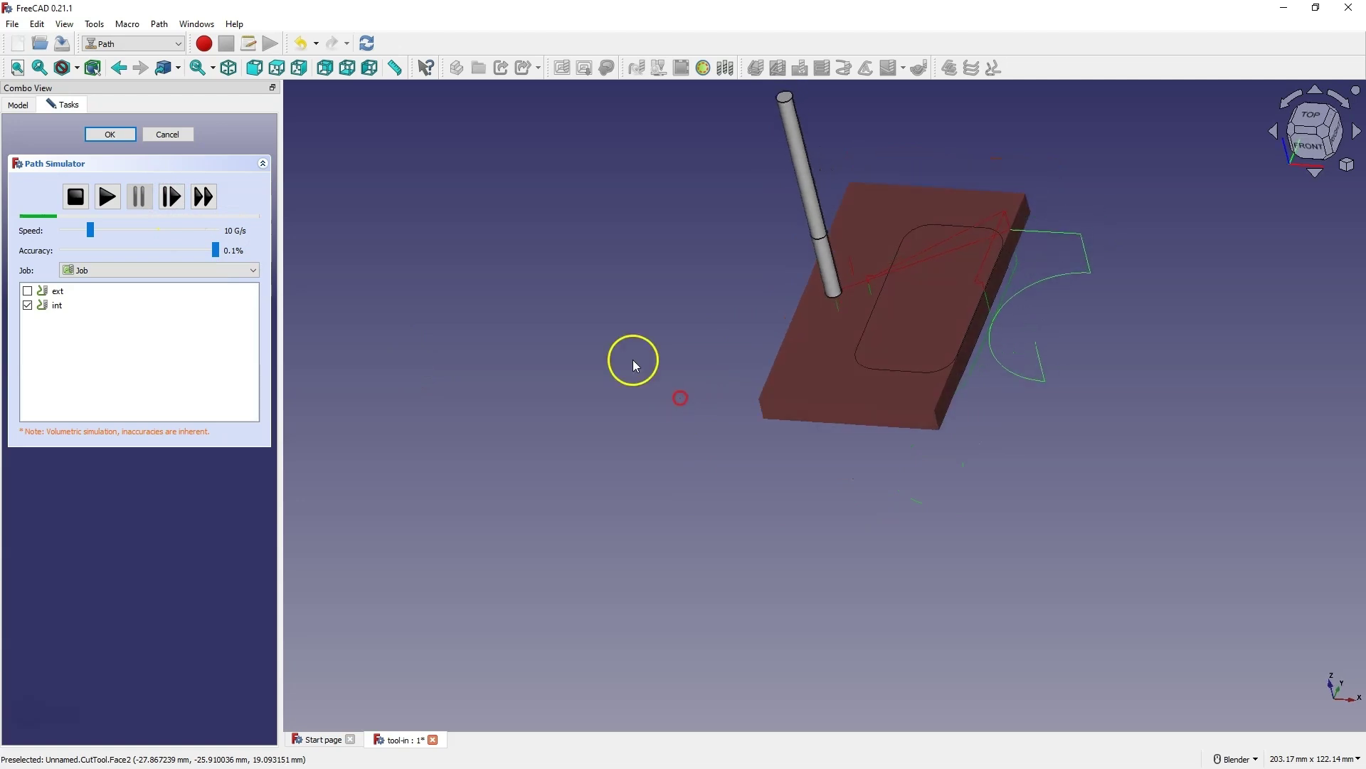
{"action": "left_click", "coordinate": [178, 201]}
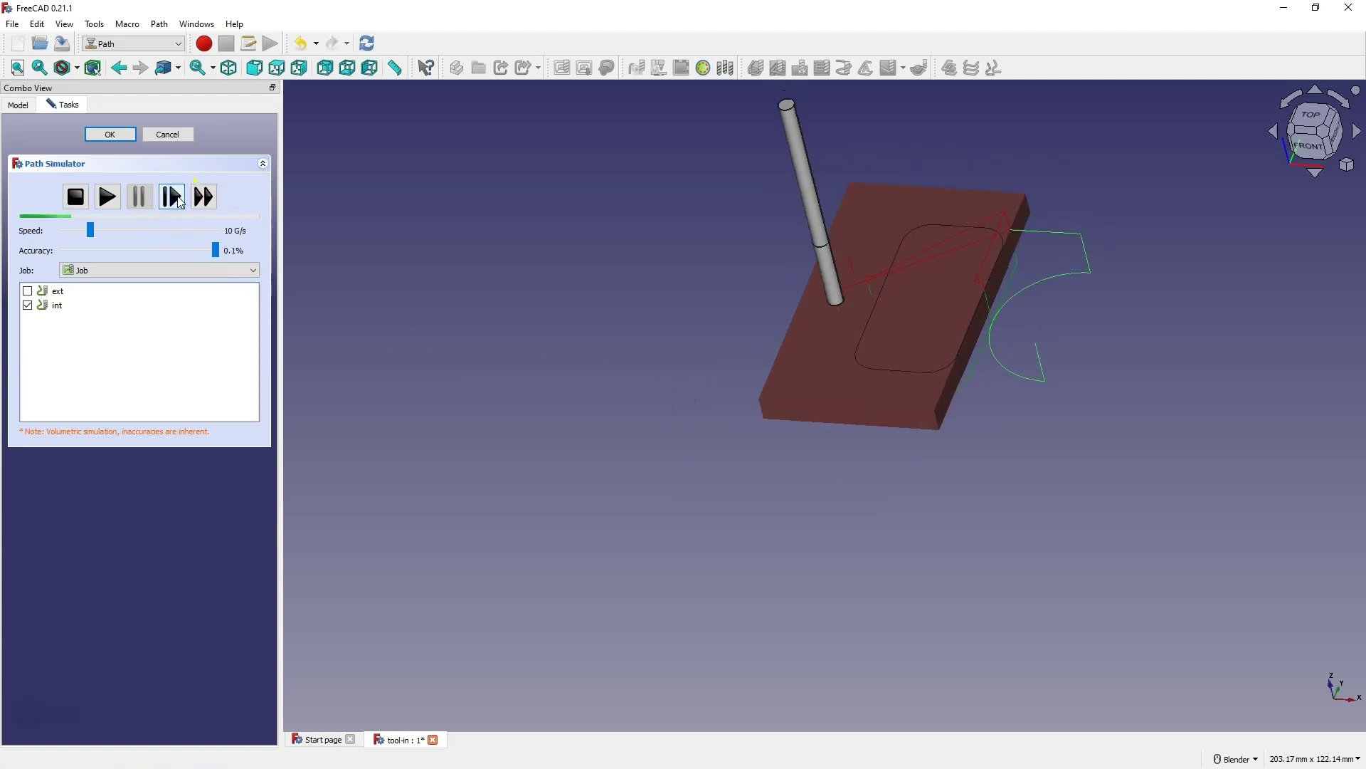
{"action": "left_click", "coordinate": [174, 199]}
{"action": "left_click", "coordinate": [166, 208]}
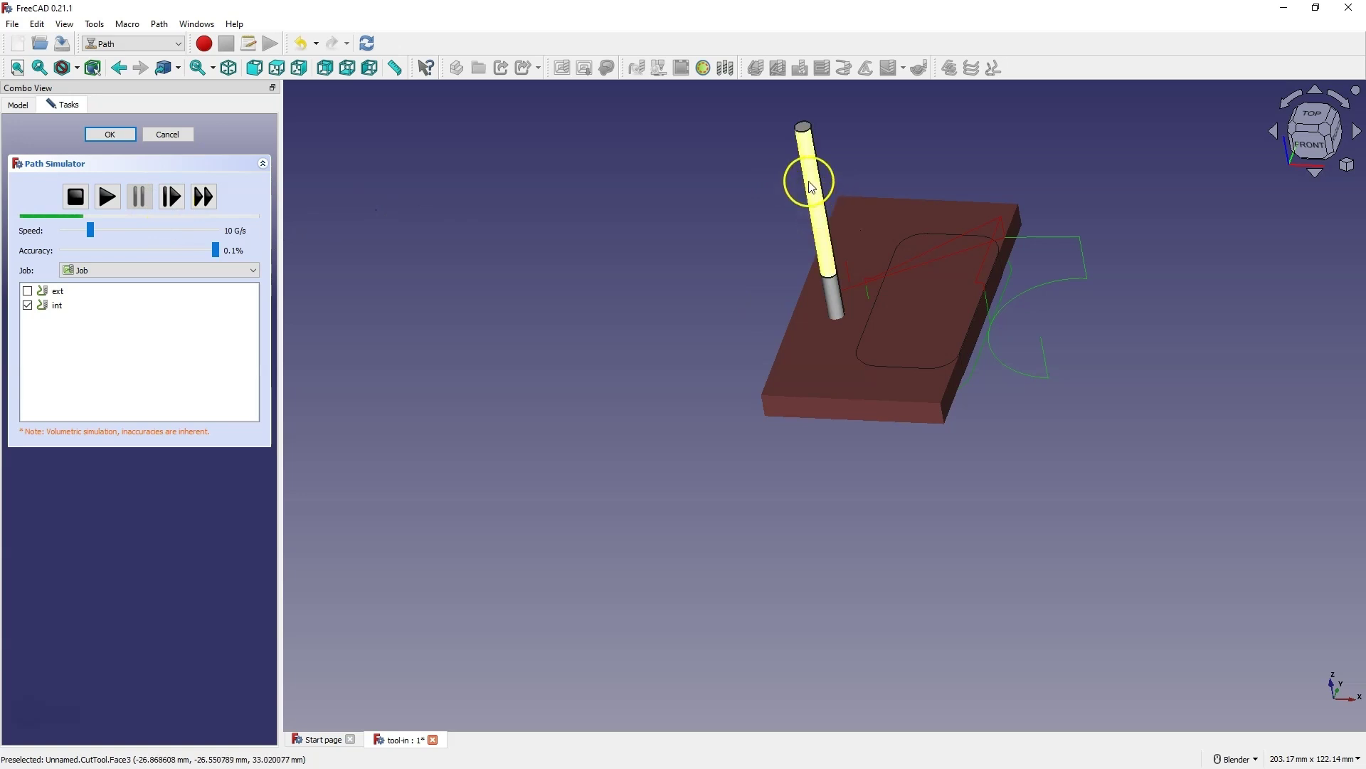
{"action": "left_click", "coordinate": [178, 202]}
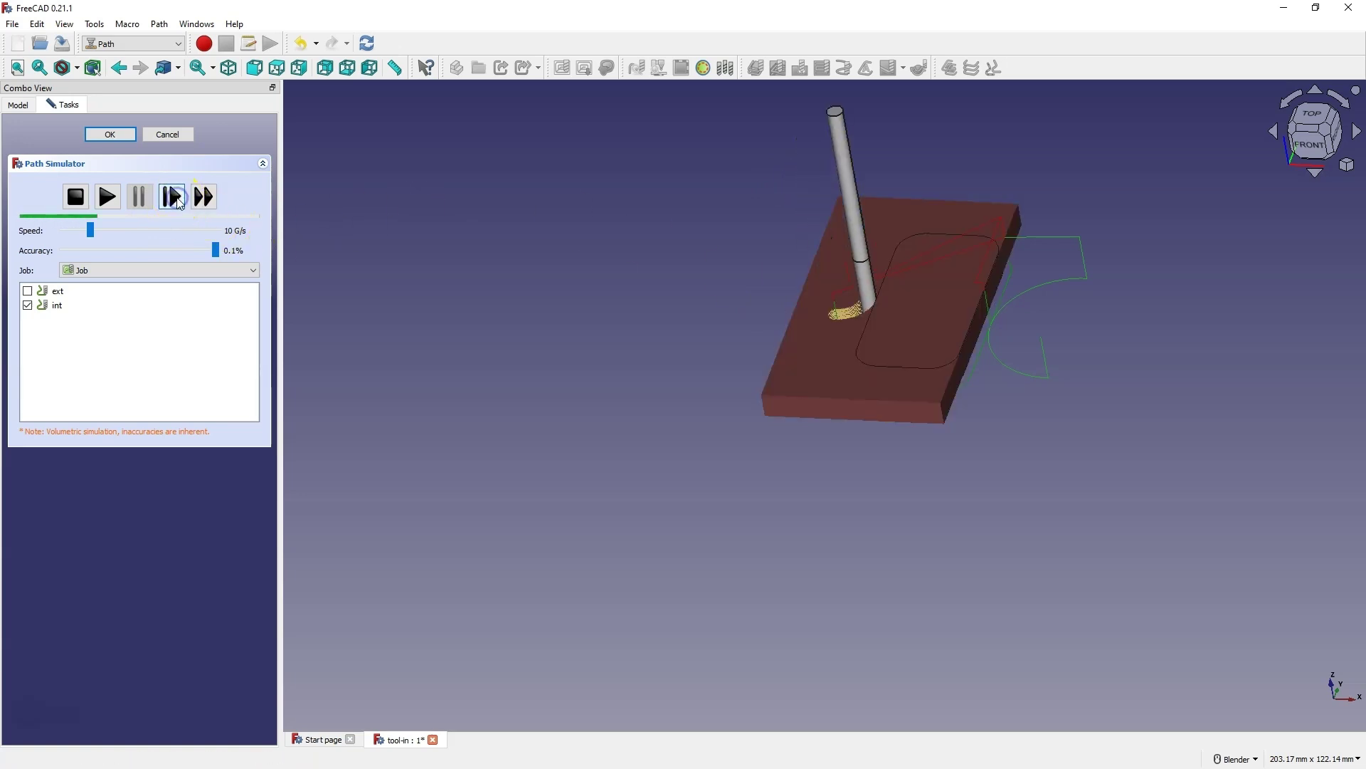
Step: Orbit around to inspect the int lead-in cut, then play the simulation to the end
{"action": "middle_click_drag", "start_coordinate": [775, 320], "coordinate": [893, 253]}
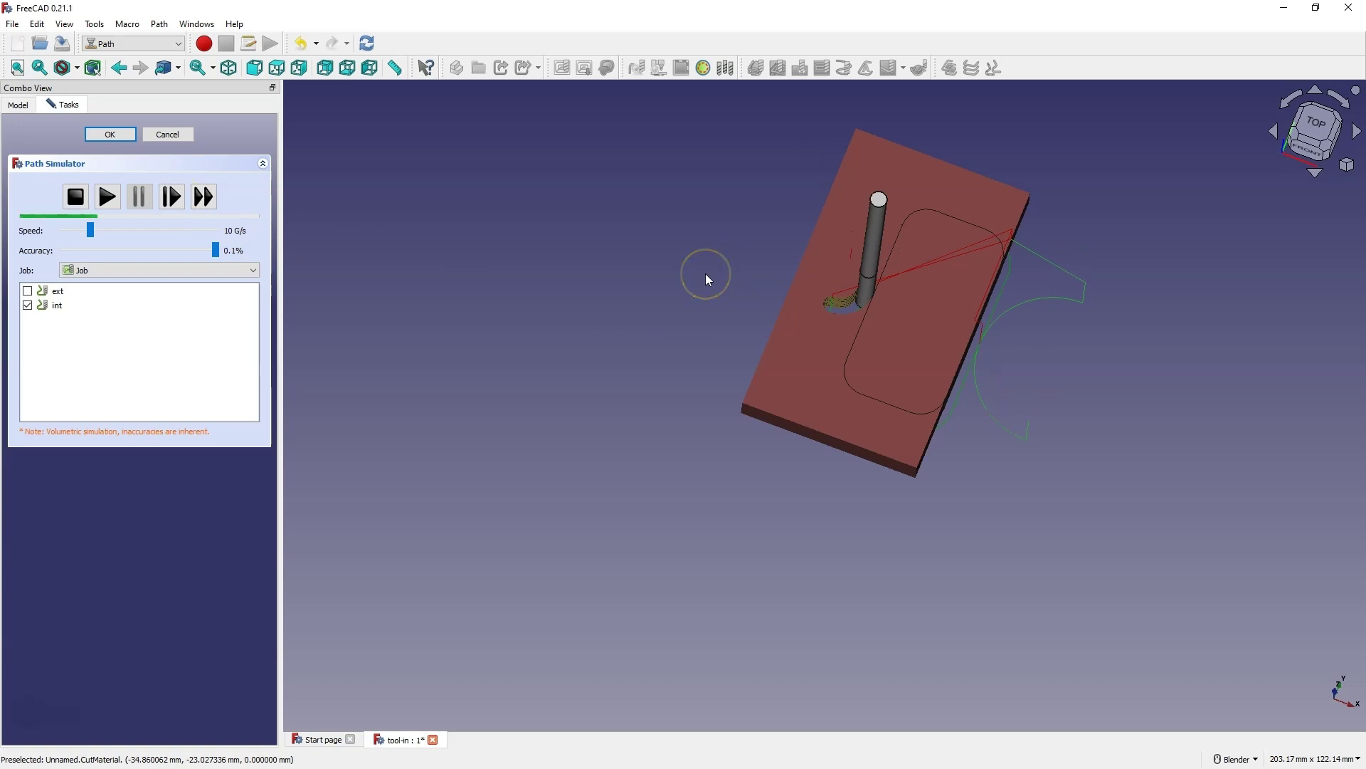
{"action": "middle_click_drag", "start_coordinate": [891, 314], "coordinate": [912, 257]}
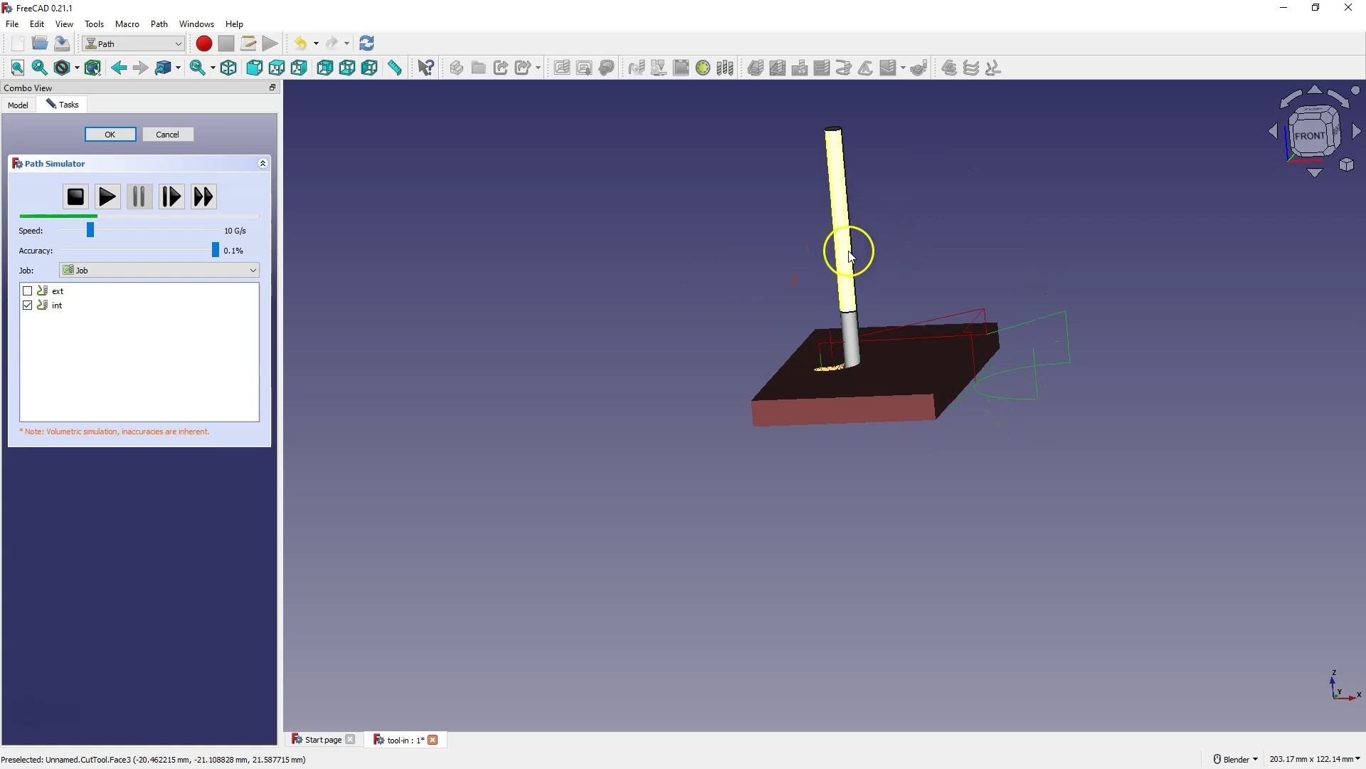
{"action": "middle_click_drag", "start_coordinate": [940, 294], "coordinate": [753, 288]}
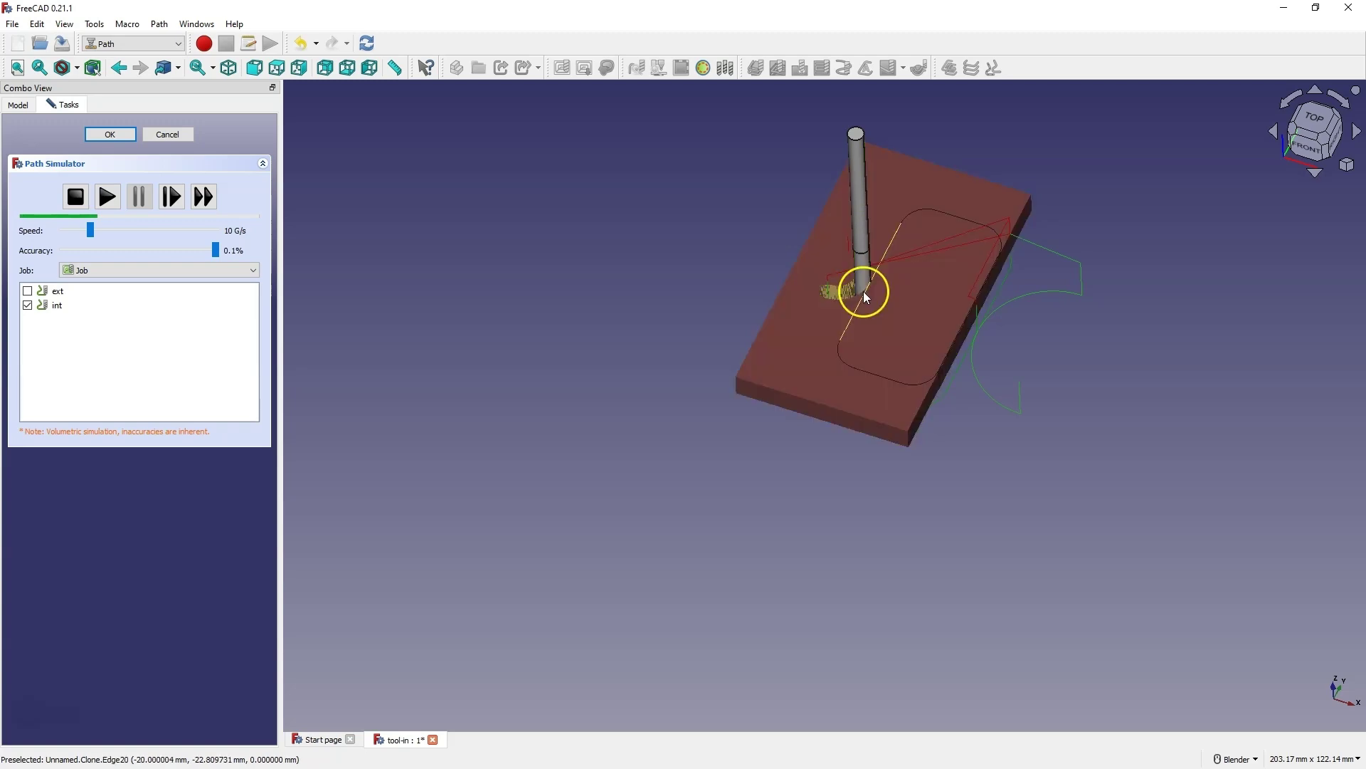
{"action": "left_click", "coordinate": [885, 269]}
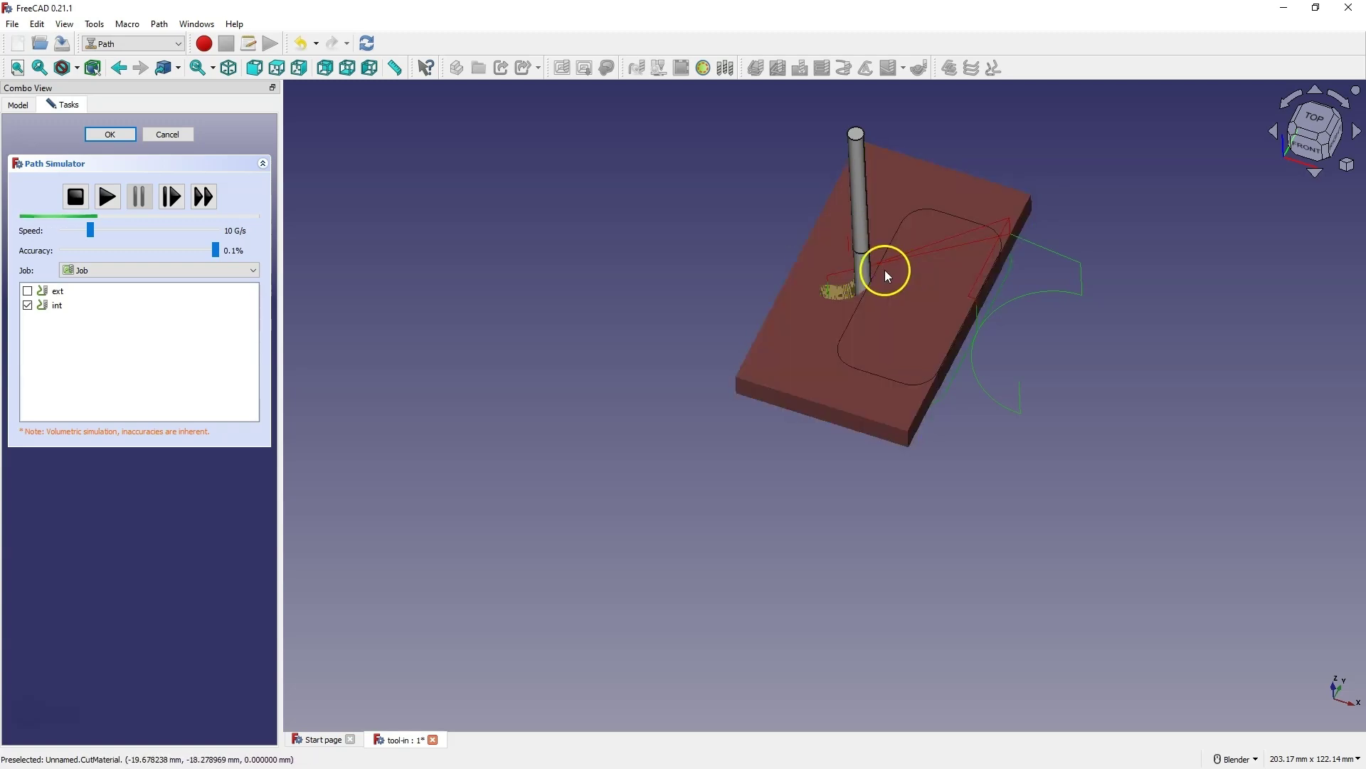
{"action": "left_click", "coordinate": [871, 295]}
{"action": "left_click", "coordinate": [757, 164]}
{"action": "left_click", "coordinate": [800, 162]}
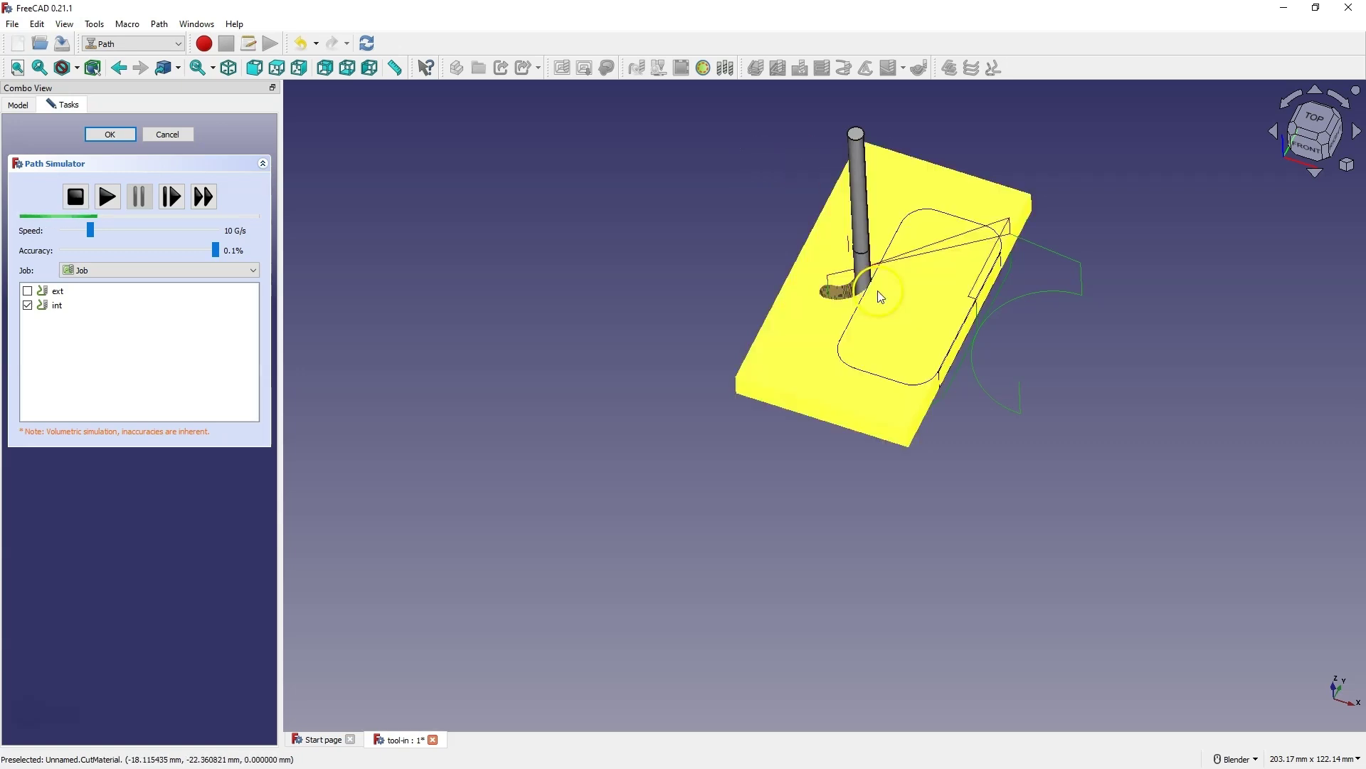
{"action": "left_click", "coordinate": [587, 247]}
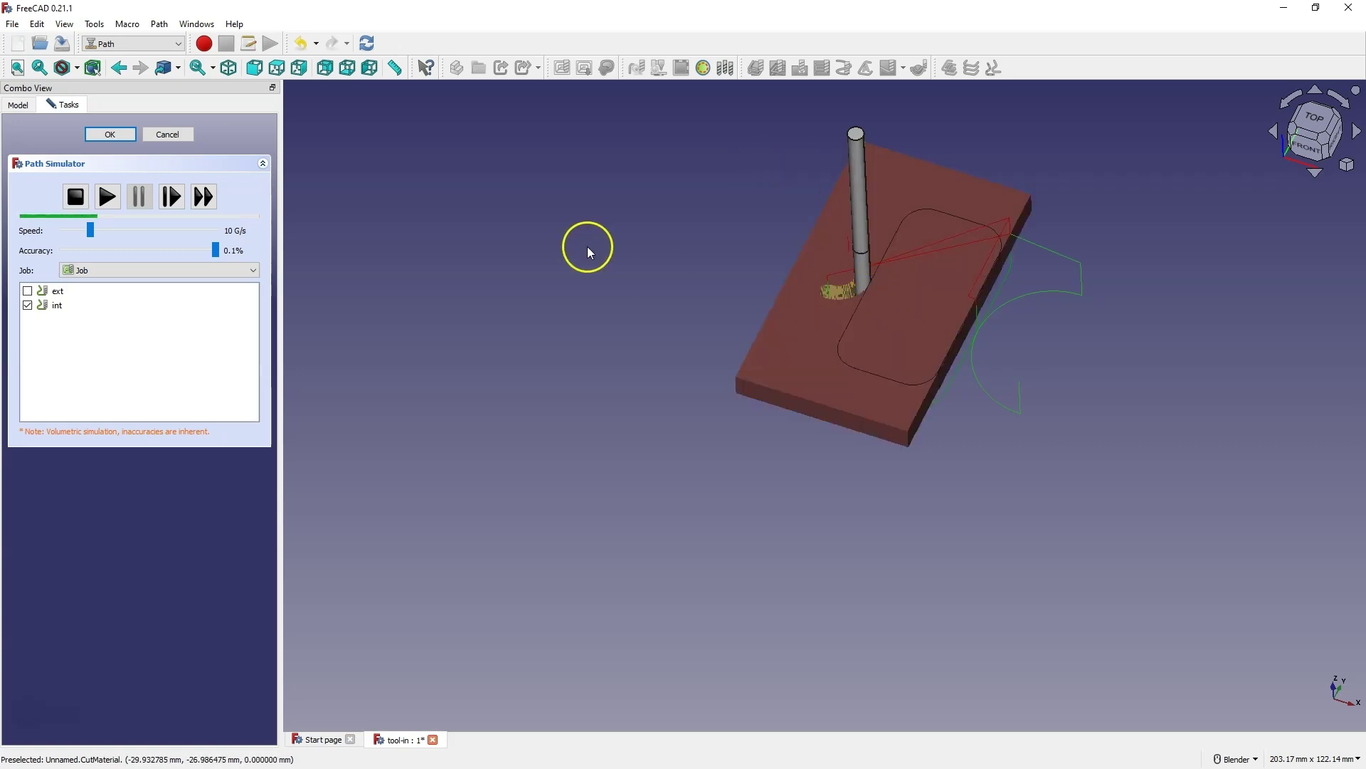
{"action": "left_click", "coordinate": [108, 198]}
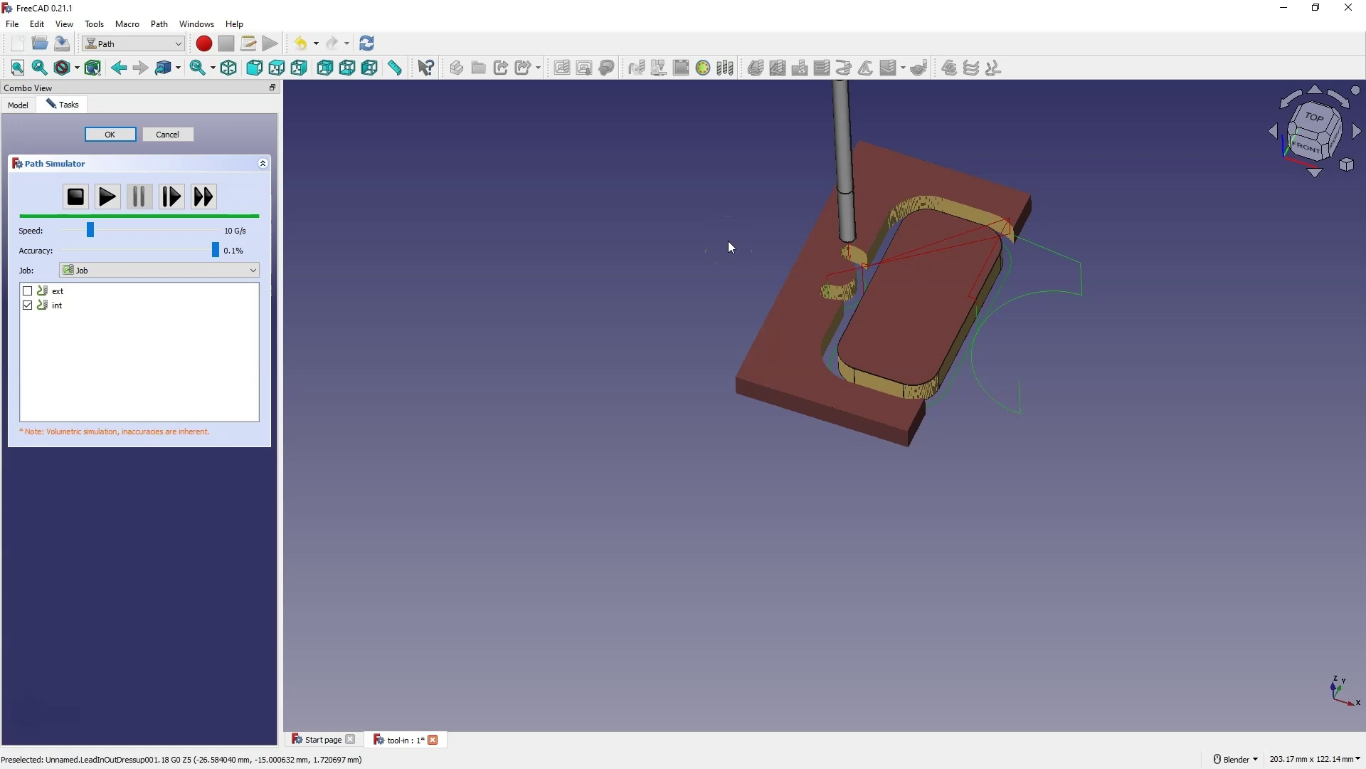
Step: Close the Path Simulator with OK once the int slot and lead-in notch are cut
{"action": "left_click", "coordinate": [924, 244]}
{"action": "left_click", "coordinate": [847, 232]}
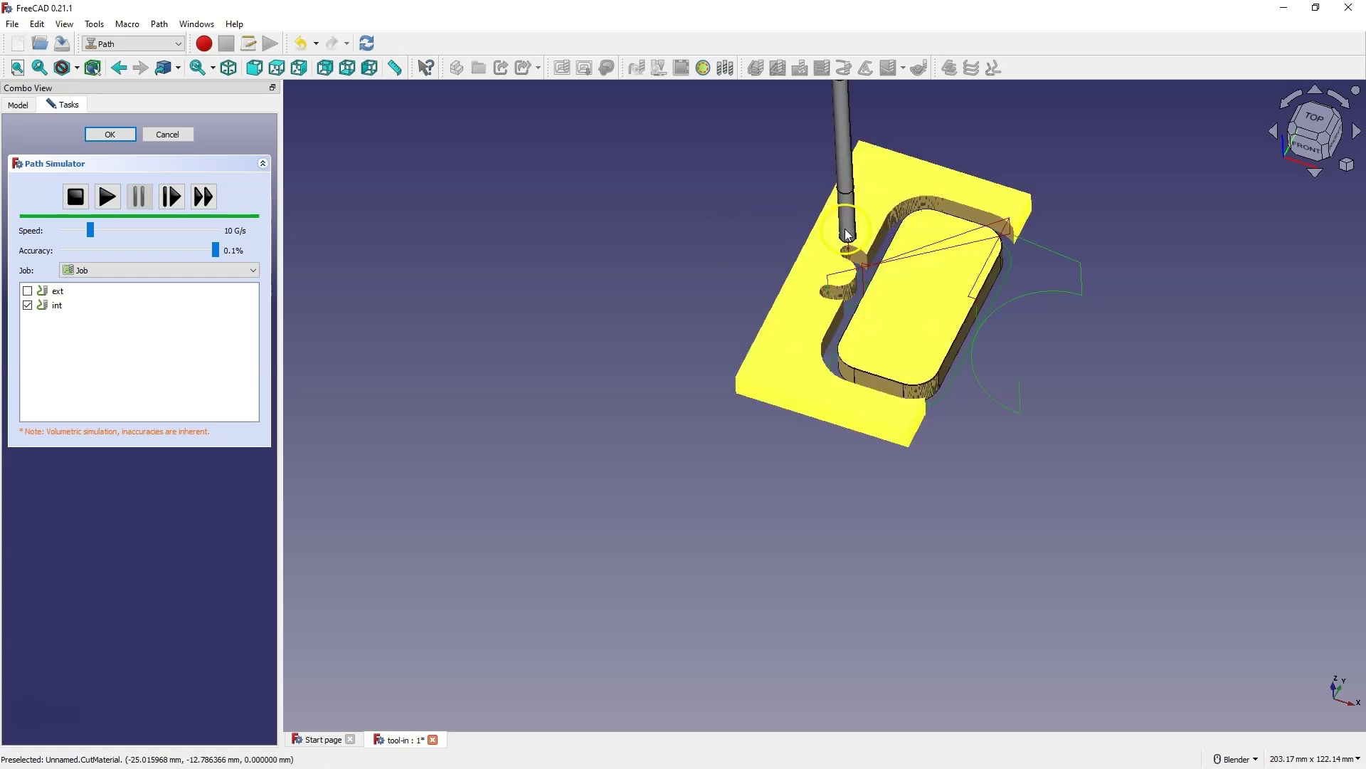
{"action": "left_click", "coordinate": [168, 135]}
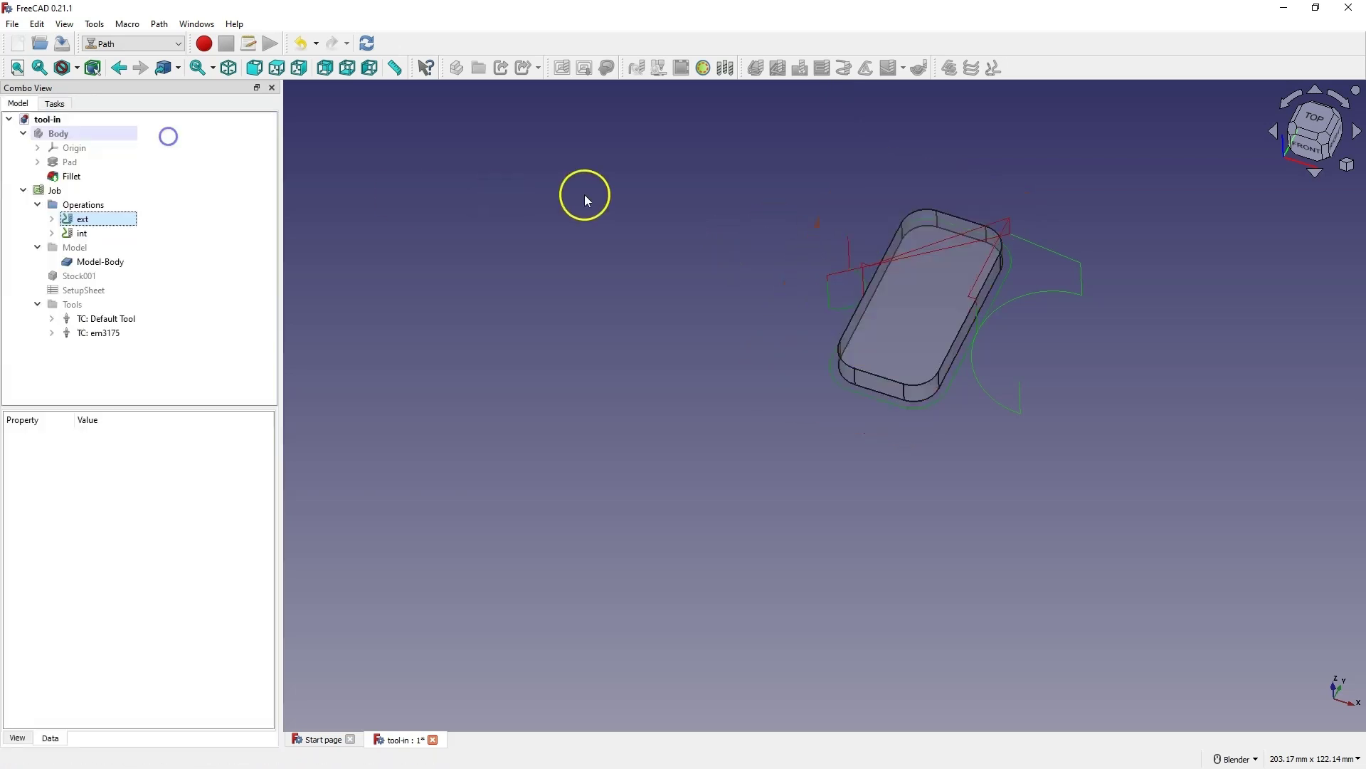